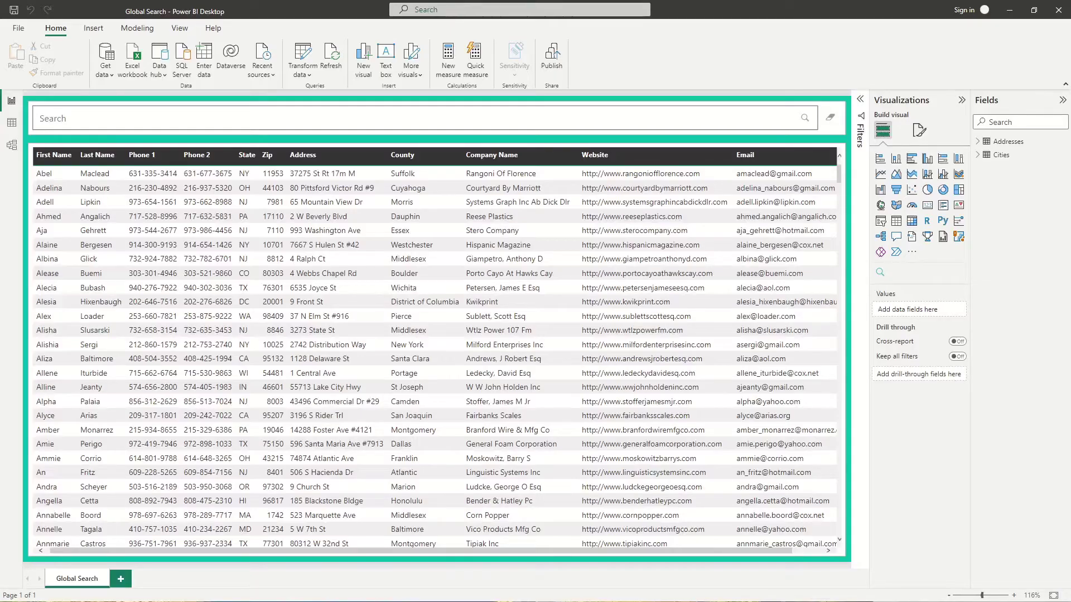
# Remove first_name from the search visual and re-add it from the Addresses table
pyautogui.click(686, 117)
pyautogui.click(686, 118)
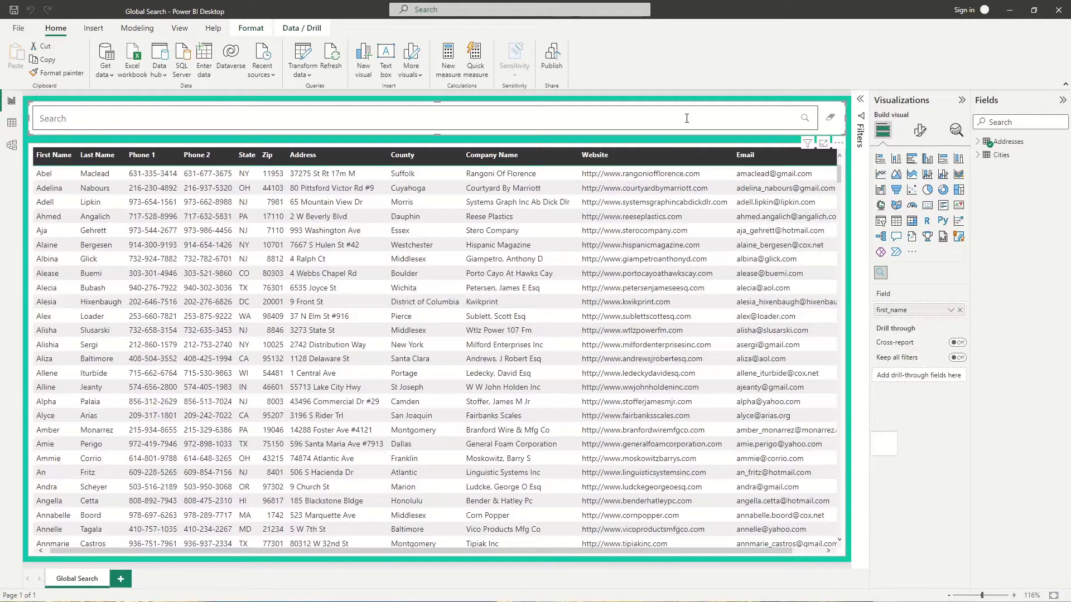
pyautogui.click(960, 311)
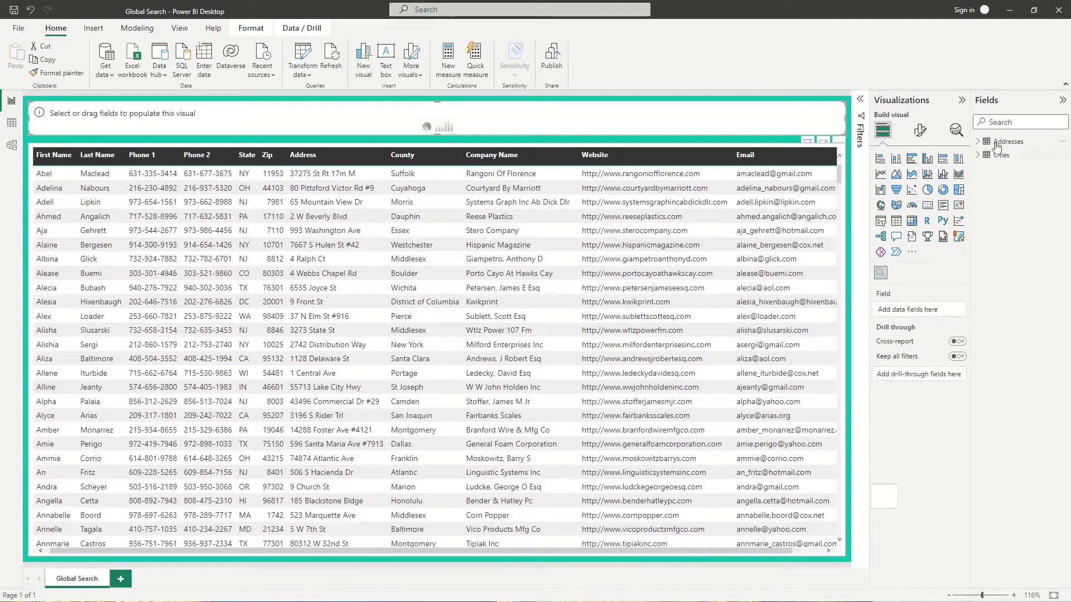
pyautogui.click(978, 141)
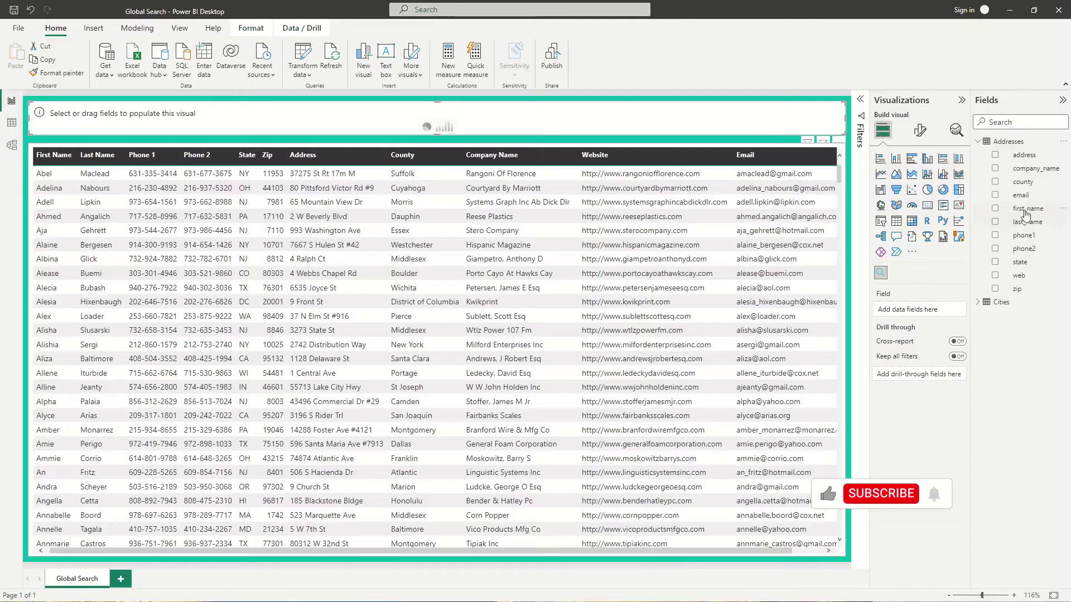
pyautogui.moveTo(1027, 208); pyautogui.dragTo(909, 311)
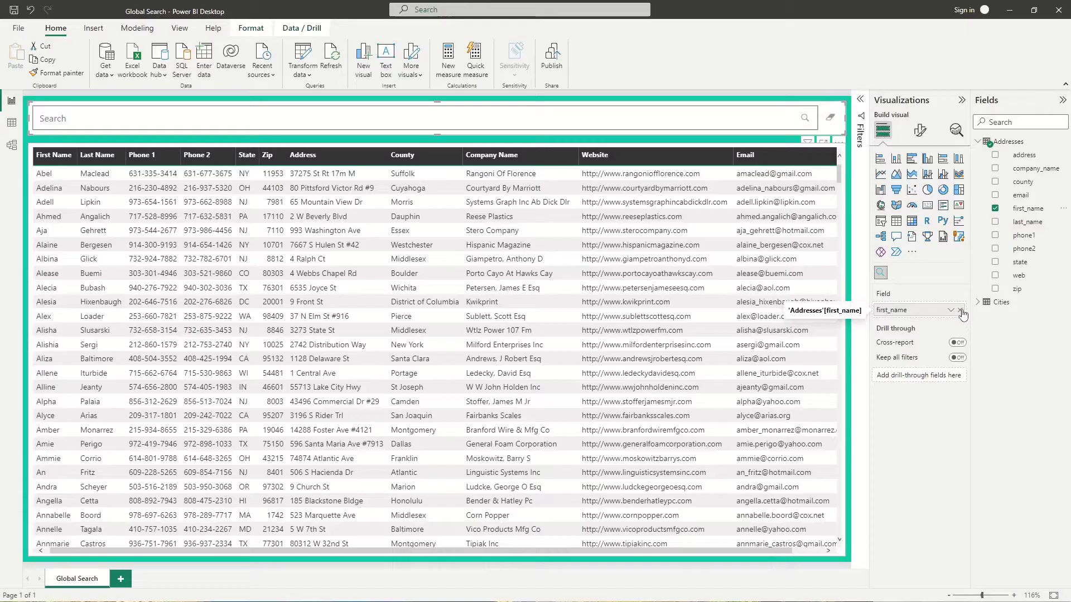
pyautogui.click(911, 252)
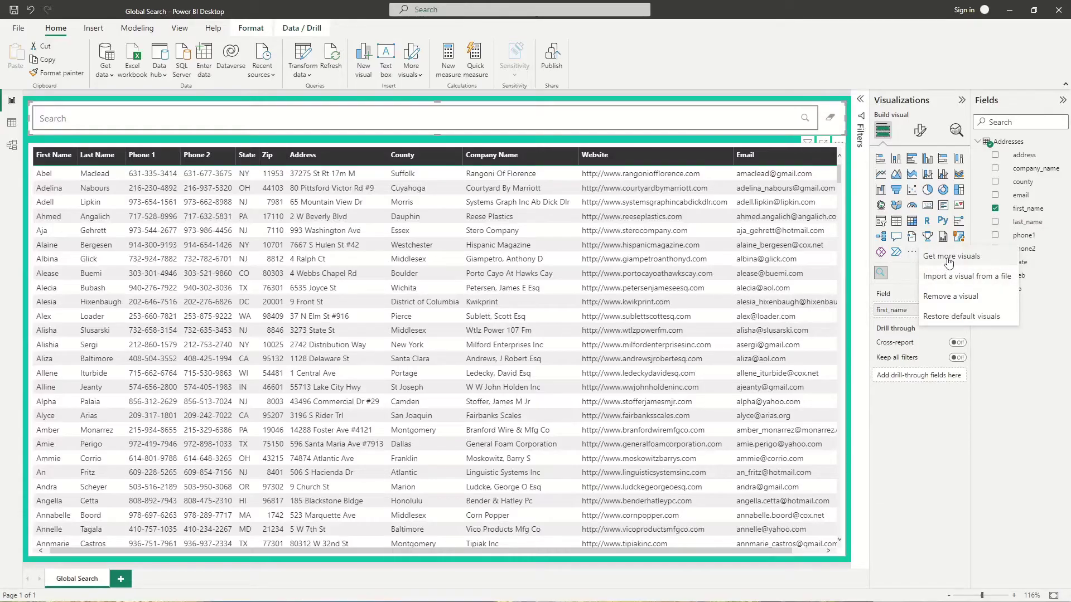
pyautogui.press('Escape')
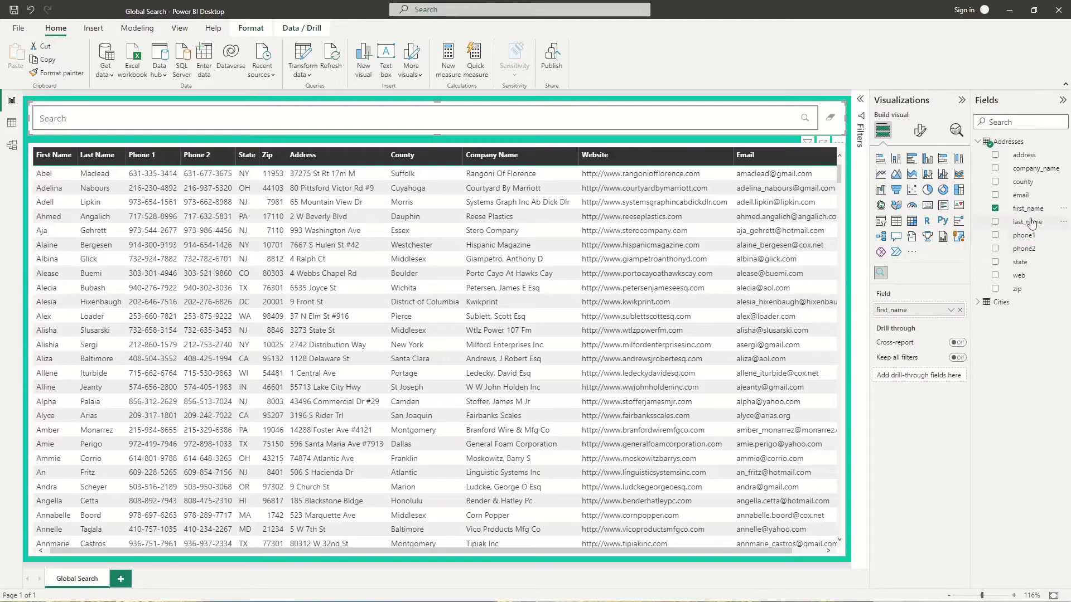
# Try last_name as the search field, then settle on phone1
pyautogui.moveTo(1027, 222); pyautogui.dragTo(958, 310)
pyautogui.moveTo(1027, 208); pyautogui.dragTo(921, 311)
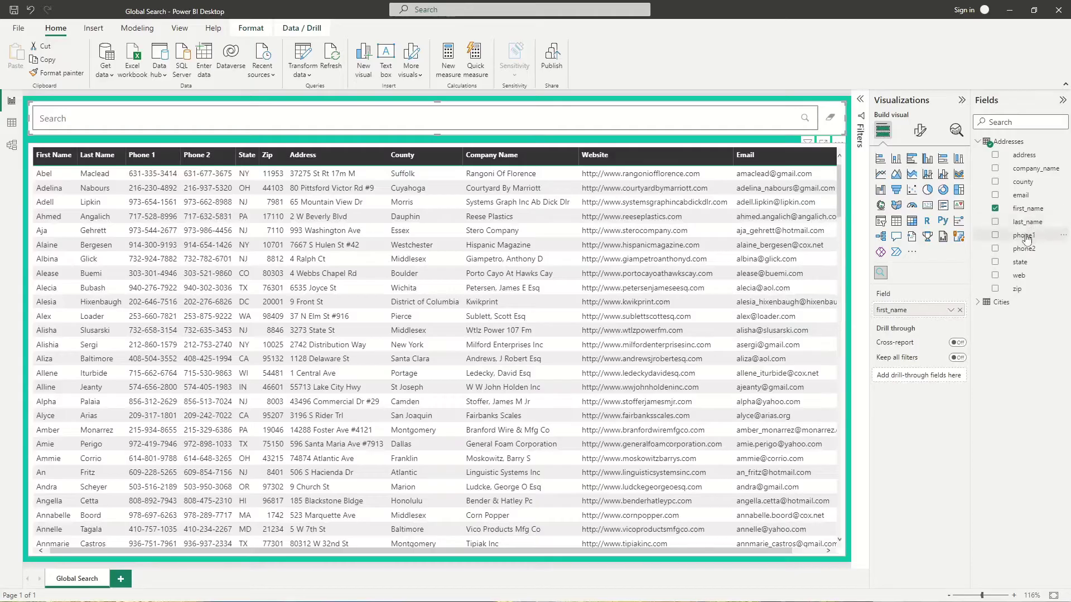
pyautogui.moveTo(1024, 235); pyautogui.dragTo(920, 310)
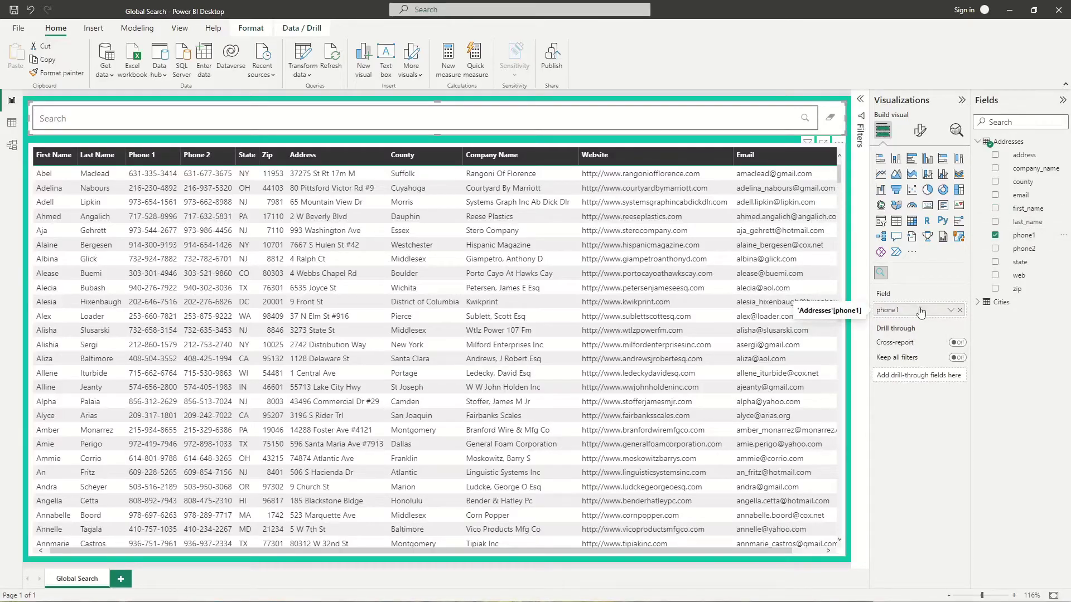
# Create a new Addresses column named SearchFilter that starts with first_name
pyautogui.click(139, 29)
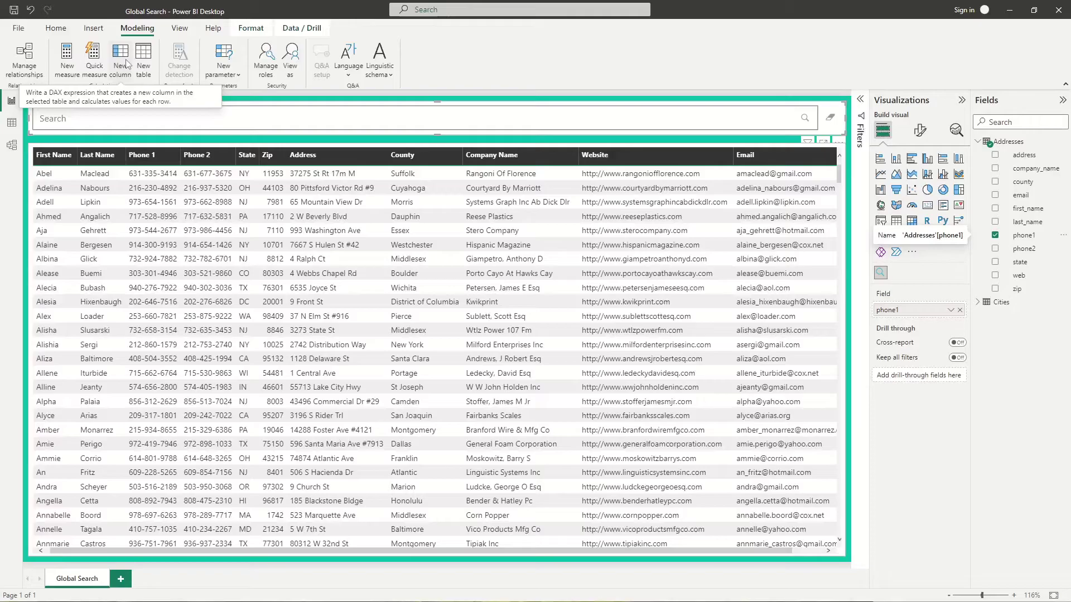
pyautogui.click(126, 60)
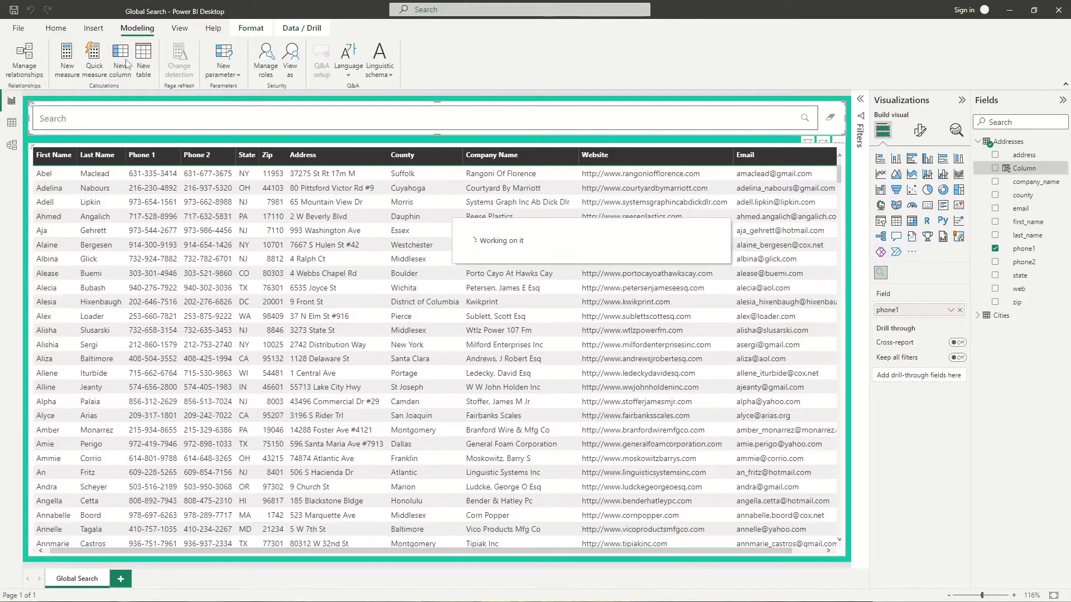
pyautogui.click(69, 99)
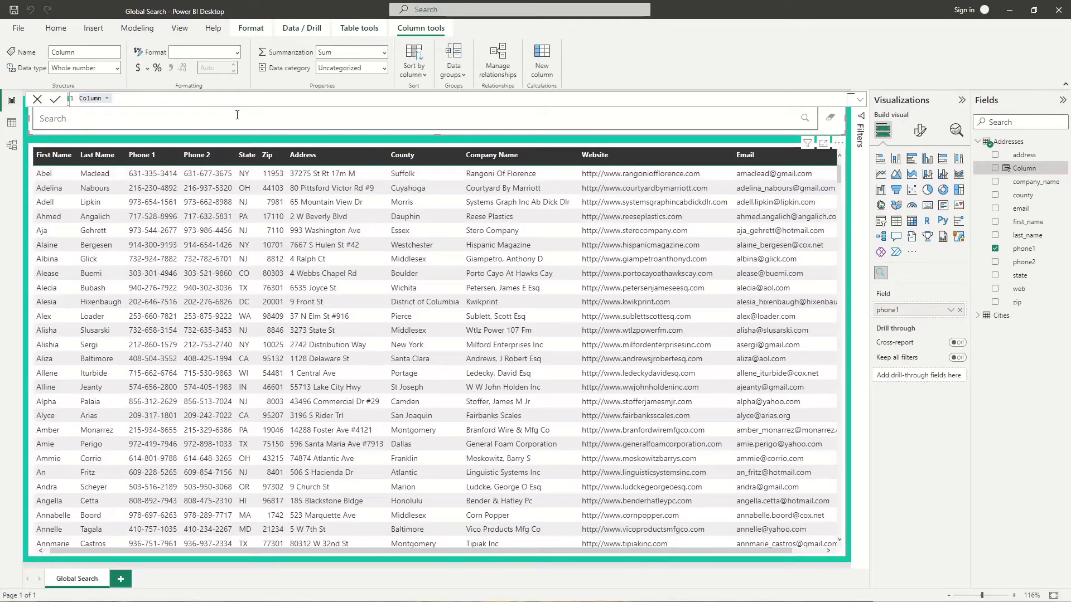
pyautogui.doubleClick(90, 100)
pyautogui.write('SearchFilt')
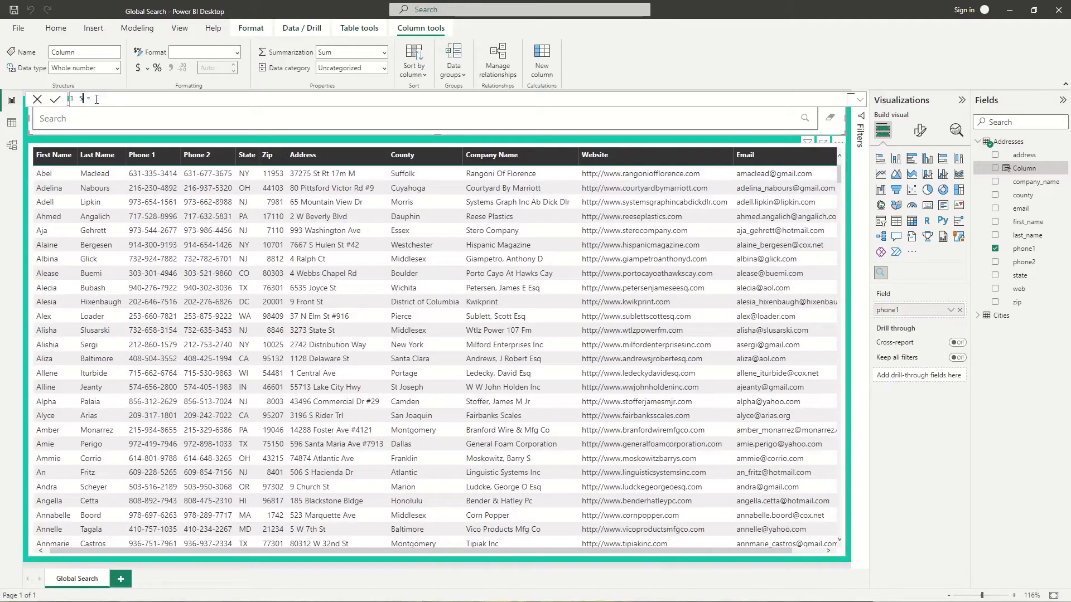
pyautogui.write('er')
pyautogui.hotkey('shift', 'Return')
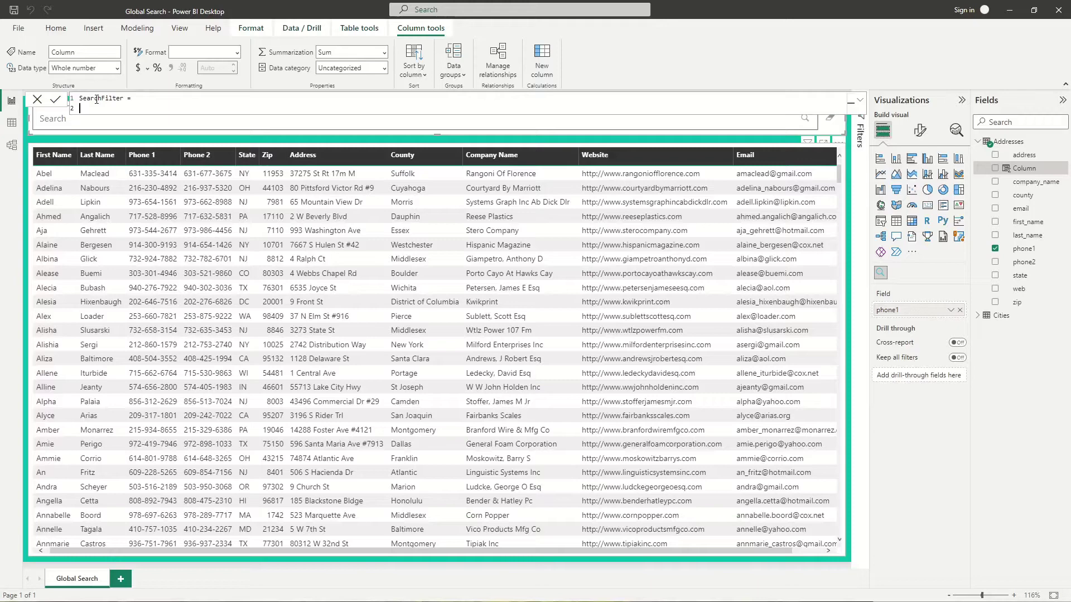
pyautogui.write('[fir')
pyautogui.press('Tab')
pyautogui.write('& ')
pyautogui.write('" " &')
# Append last_name, phone1, phone2 and state with spaces, and commit the formula
pyautogui.hotkey('shift', 'Return')
pyautogui.write('[l')
pyautogui.press('Tab')
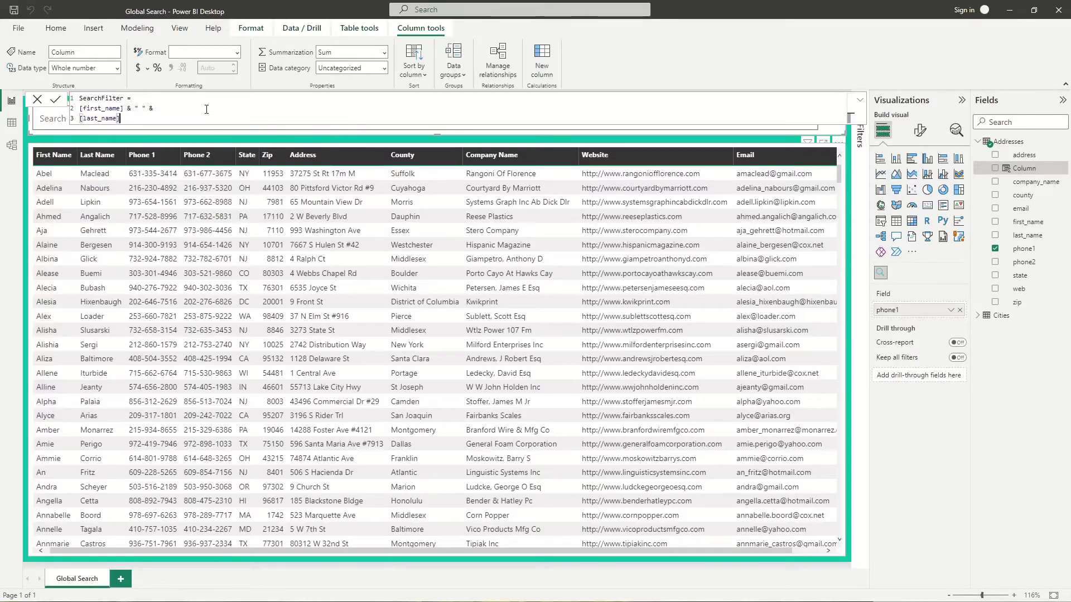
pyautogui.write('& " " &')
pyautogui.hotkey('shift', 'Return')
pyautogui.write('[p')
pyautogui.press('Tab')
pyautogui.write('& " " &')
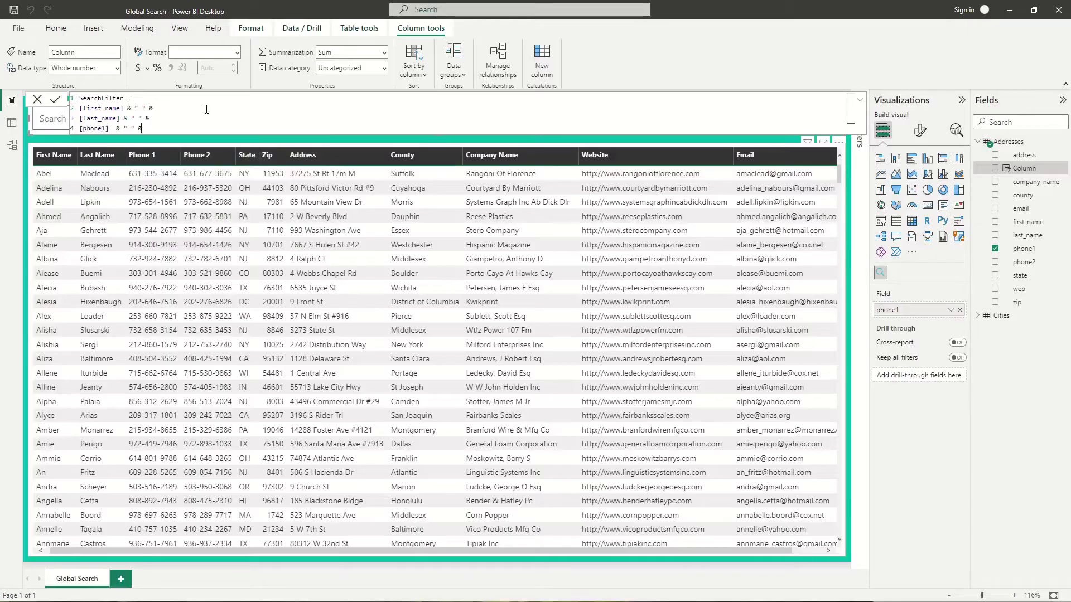
pyautogui.hotkey('shift', 'Return')
pyautogui.write('pho')
pyautogui.press('BackSpace')
pyautogui.press('BackSpace')
pyautogui.press('BackSpace')
pyautogui.write('[ph')
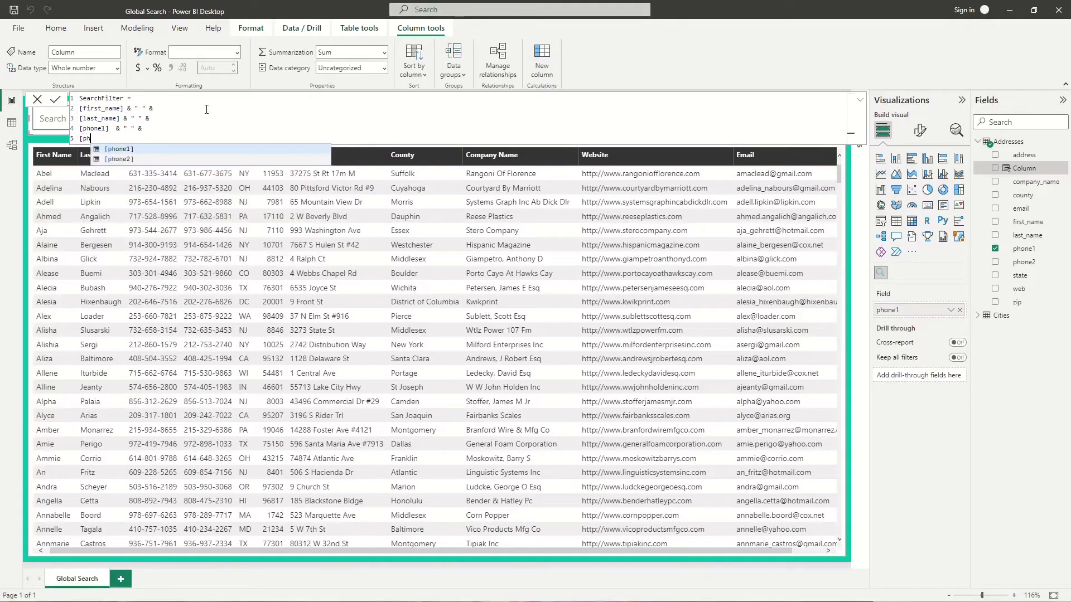
pyautogui.press('Down')
pyautogui.press('Tab')
pyautogui.write('& " " &')
pyautogui.hotkey('shift', 'Return')
pyautogui.write('[')
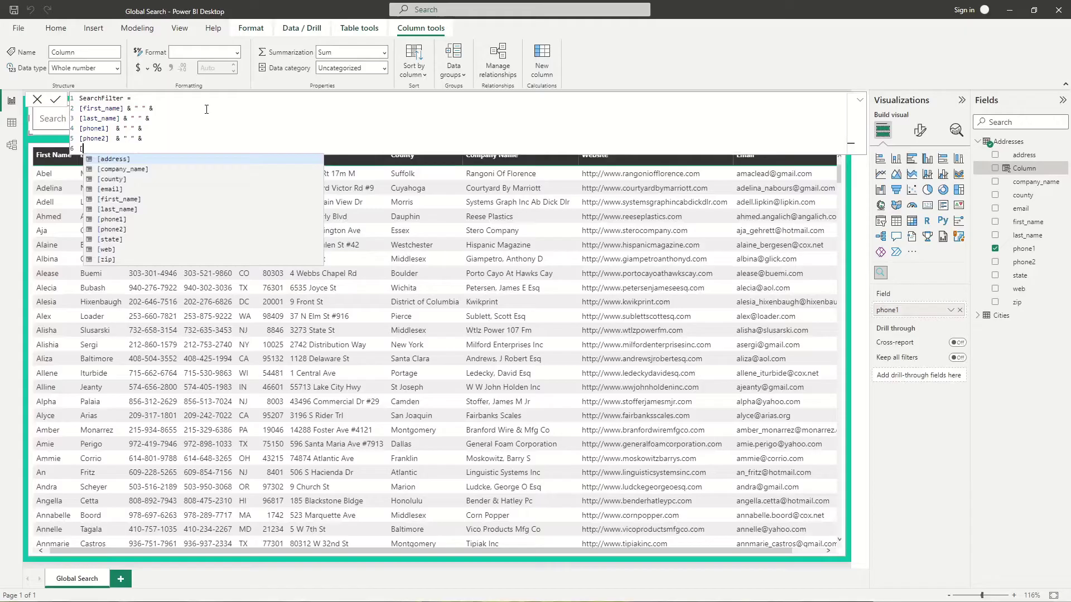
pyautogui.write('state')
pyautogui.press('Tab')
pyautogui.hotkey('shift', 'Return')
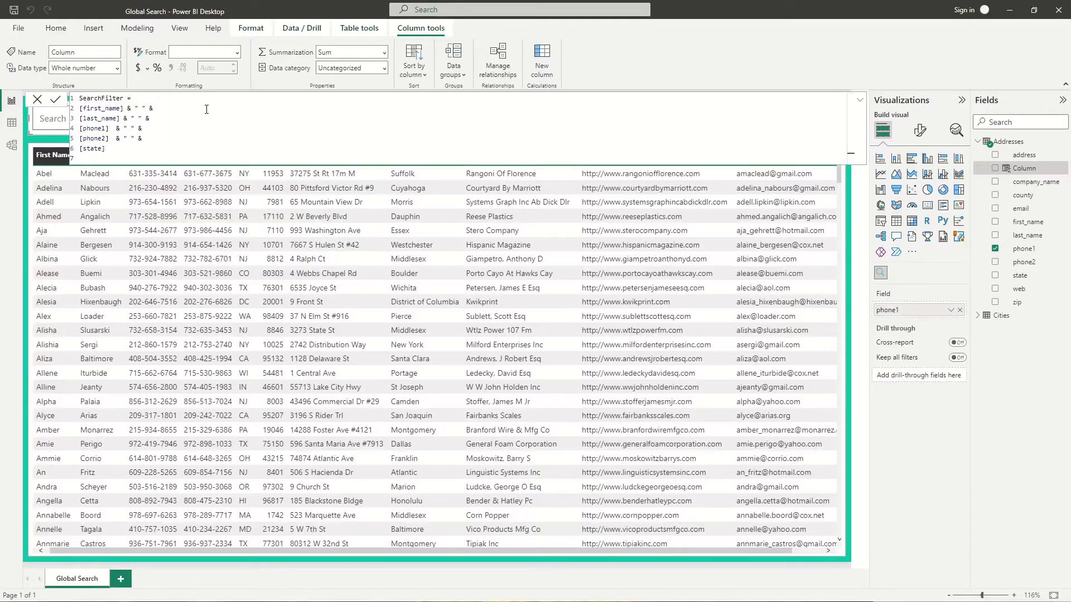
pyautogui.press('Return')
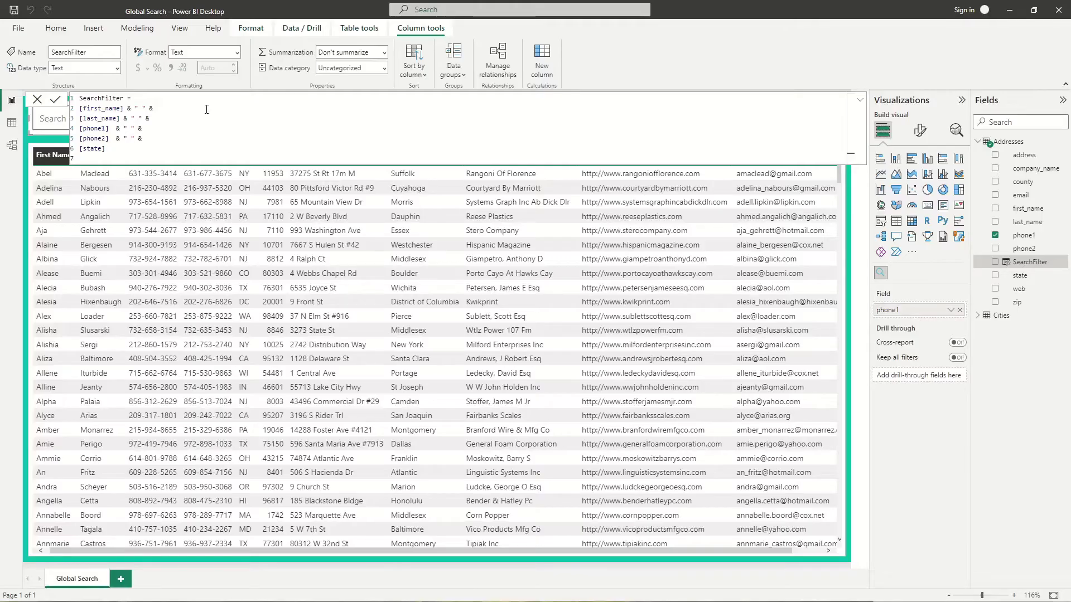
pyautogui.press('Return')
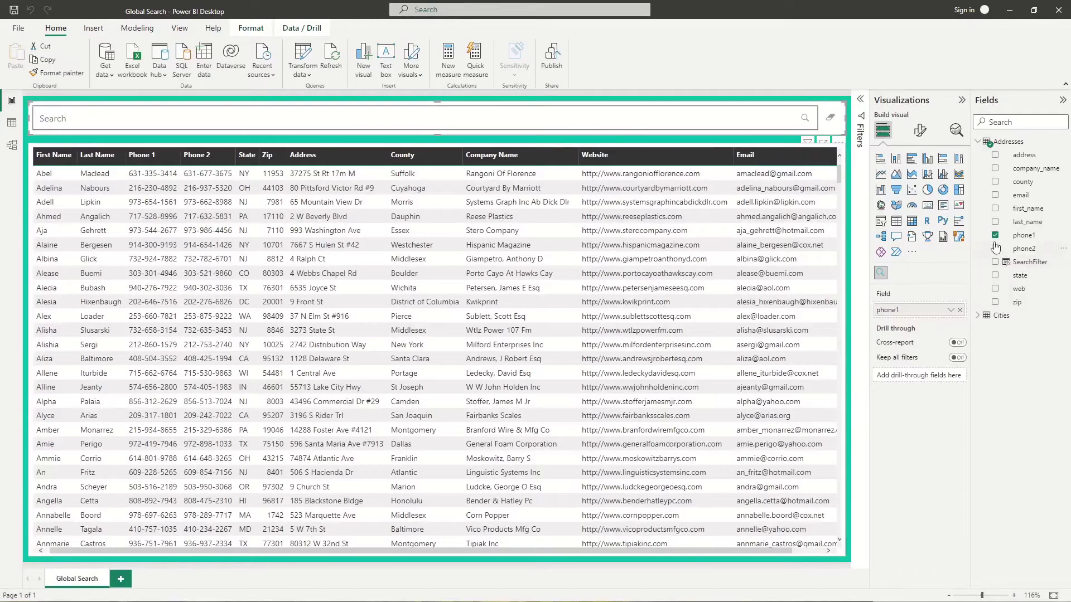
# Switch the search field to SearchFilter and test searching for 'Macl'
pyautogui.click(995, 263)
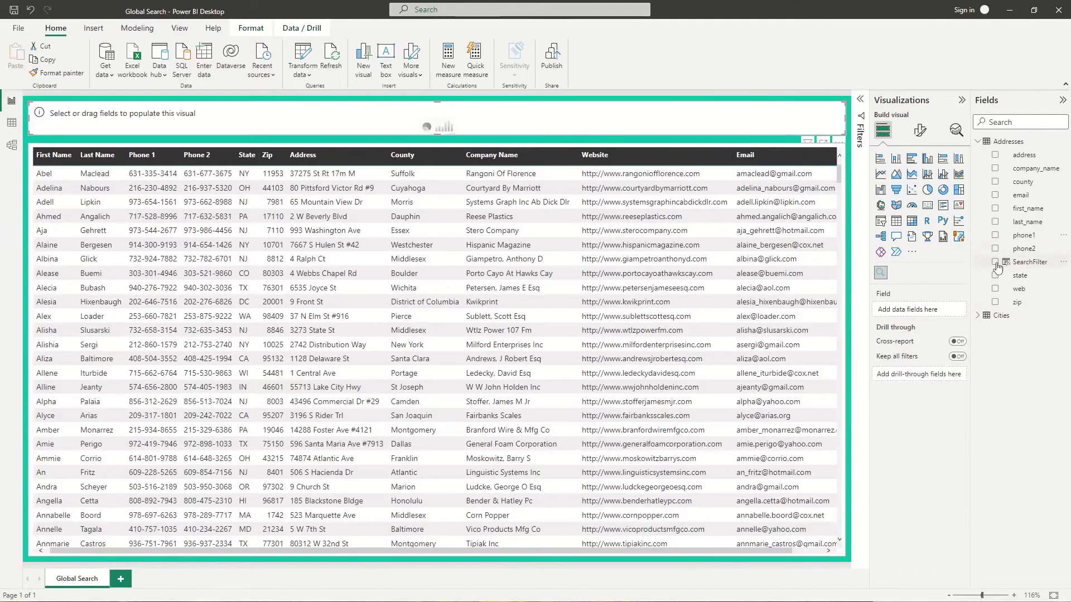
pyautogui.click(633, 119)
pyautogui.write('Mac')
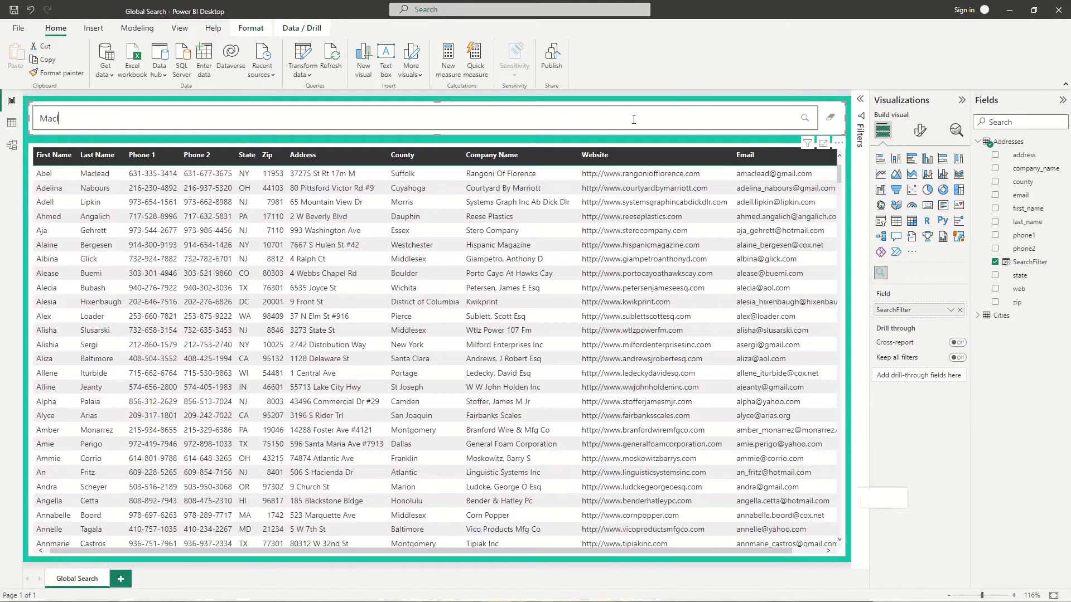
pyautogui.write('l')
pyautogui.hotkey('ctrl', 'a')
pyautogui.press('BackSpace')
pyautogui.write('Abel')
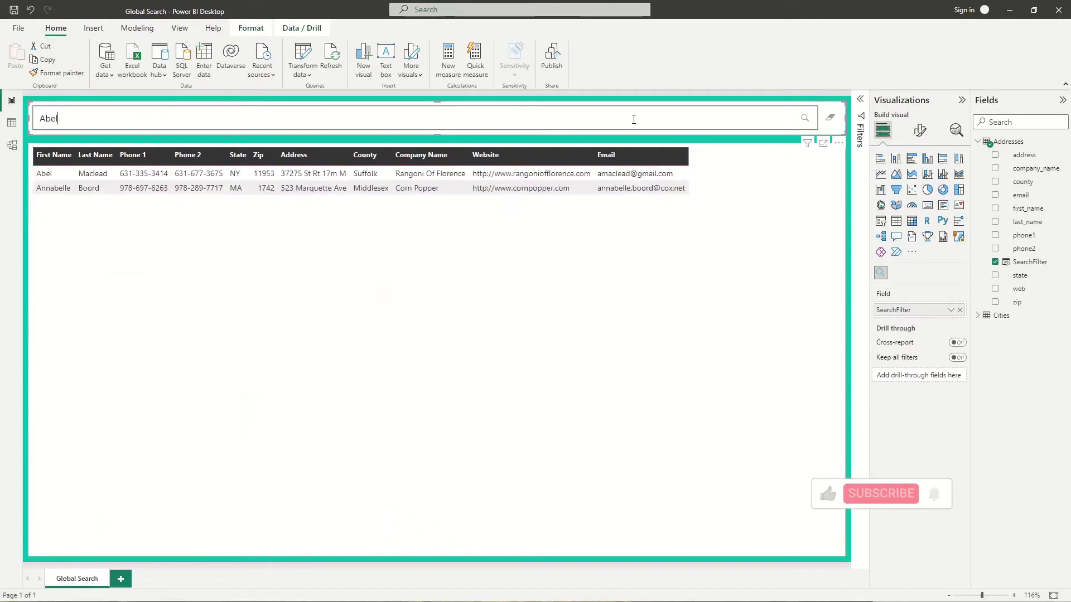
# Test searches for 'Abel' and '631-', then bring up the Model view
pyautogui.hotkey('ctrl', 'a')
pyautogui.press('BackSpace')
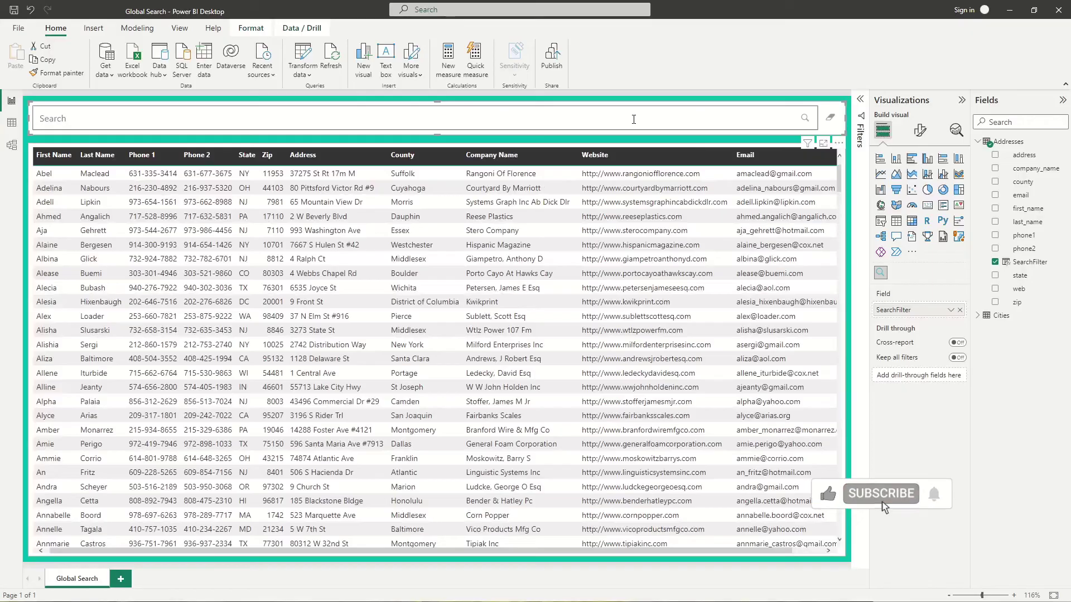
pyautogui.write('631-')
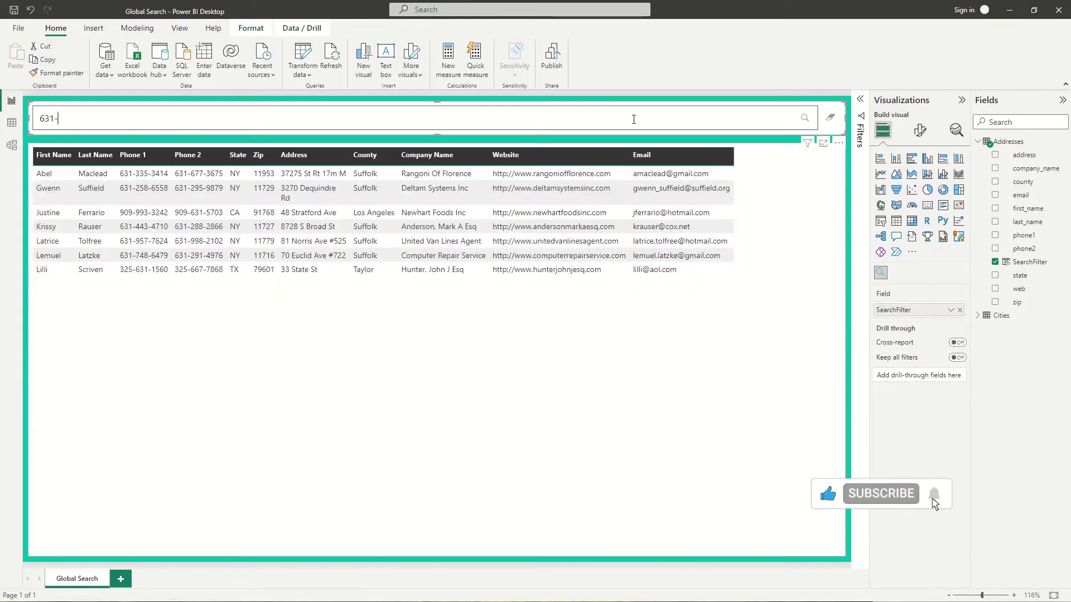
pyautogui.hotkey('ctrl', 'a')
pyautogui.press('BackSpace')
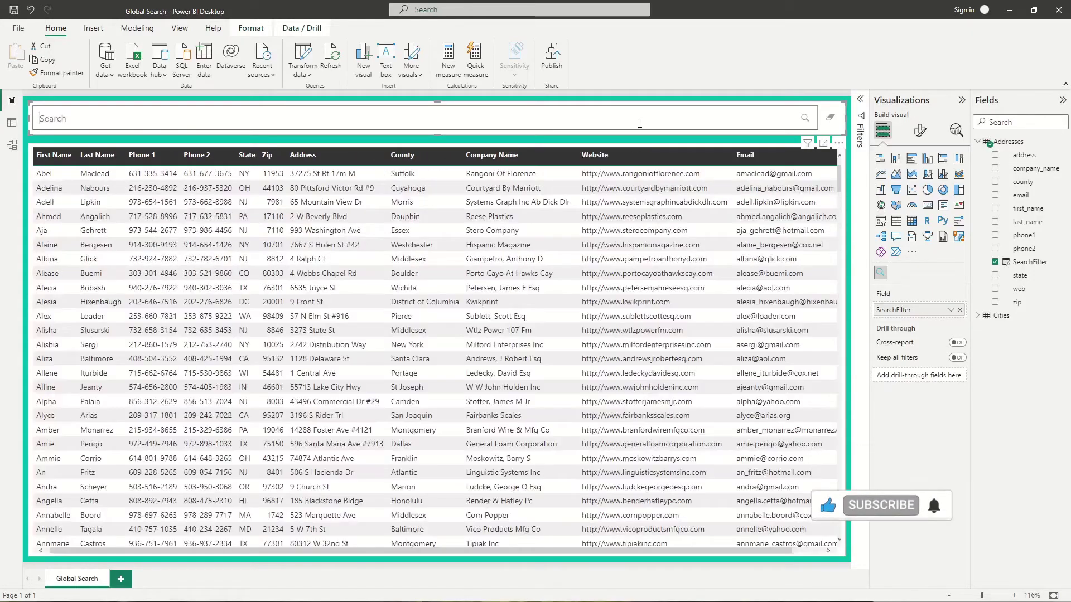
pyautogui.click(12, 145)
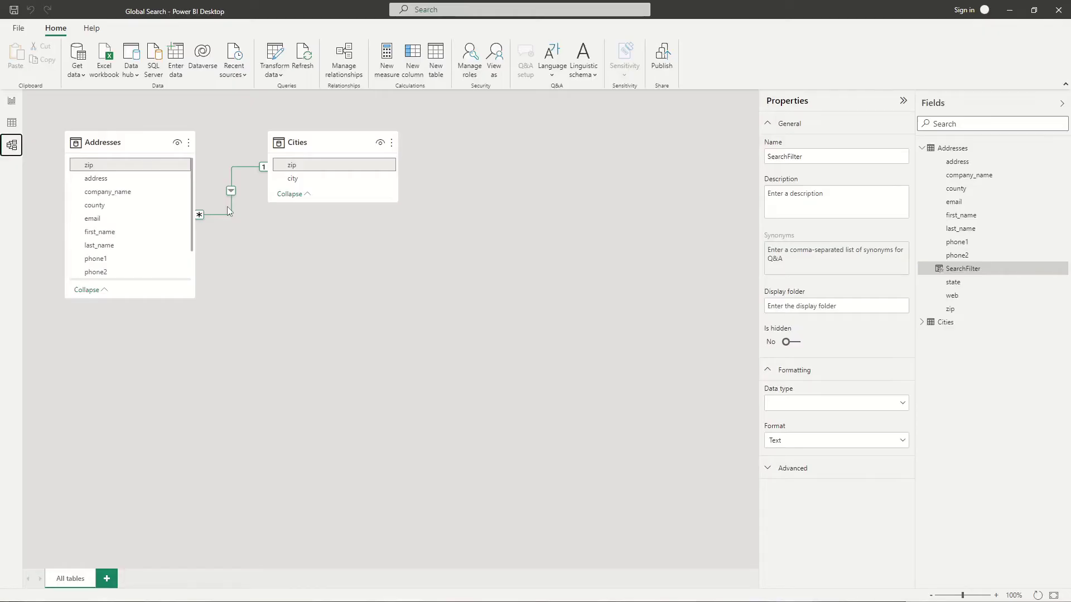
# Go back to the report page after reviewing the zip relationship
pyautogui.click(11, 101)
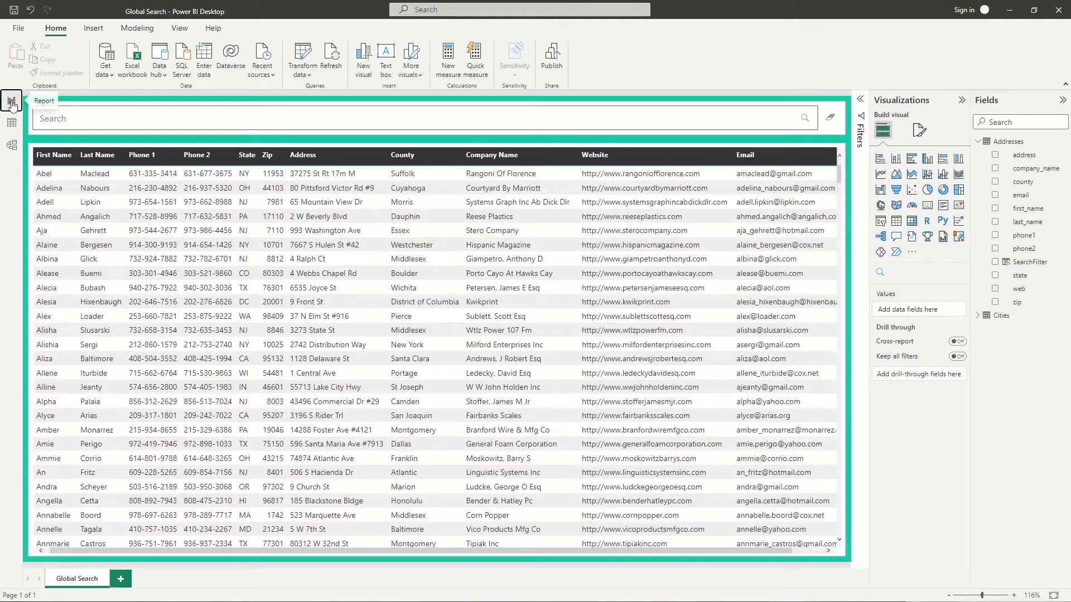
pyautogui.moveTo(844, 316)
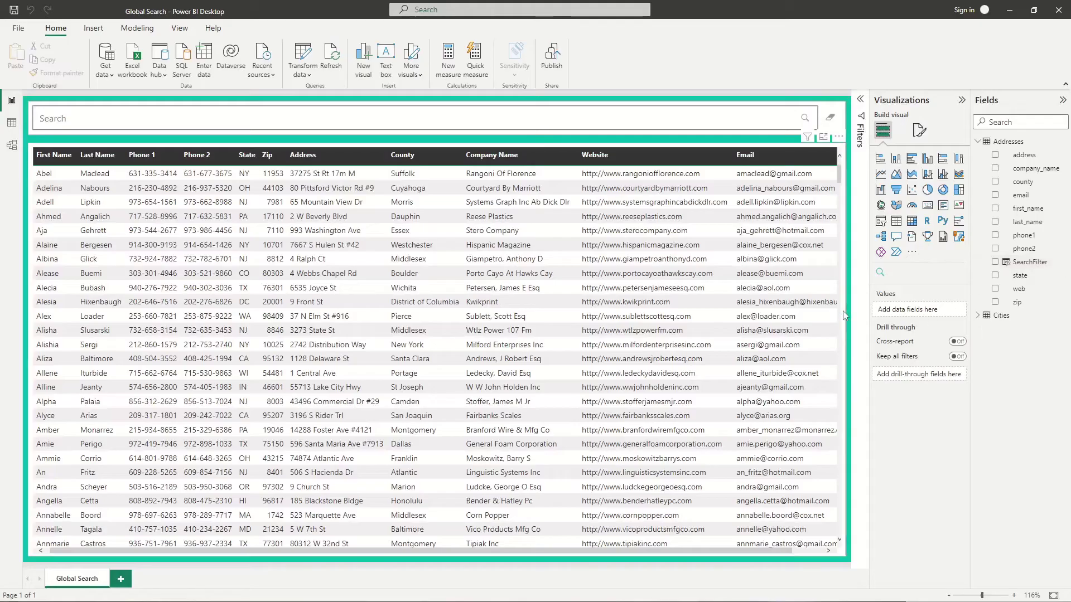
# Append & " " & RELATED(Cities[city]) to SearchFilter and check values in Data view
pyautogui.click(1017, 262)
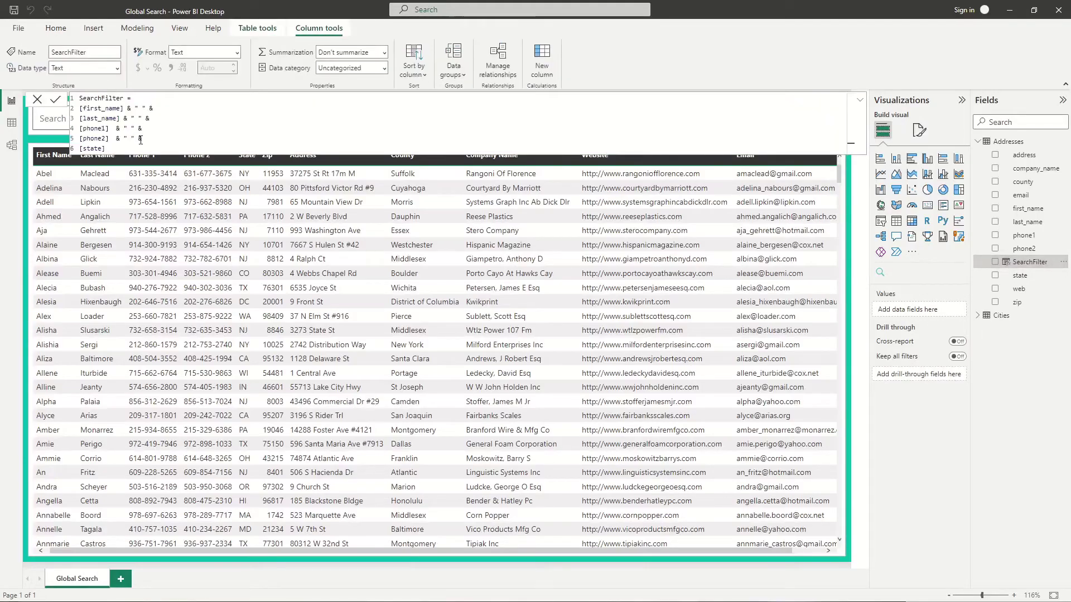
pyautogui.write(' & " " &')
pyautogui.press('Return')
pyautogui.write('REL')
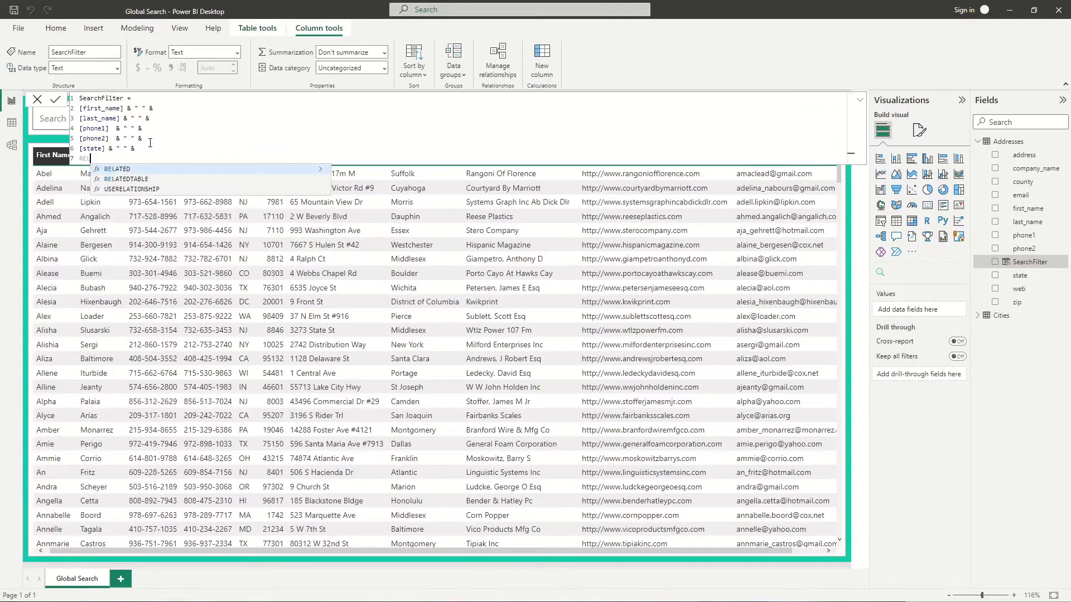
pyautogui.press('Tab')
pyautogui.press('Tab')
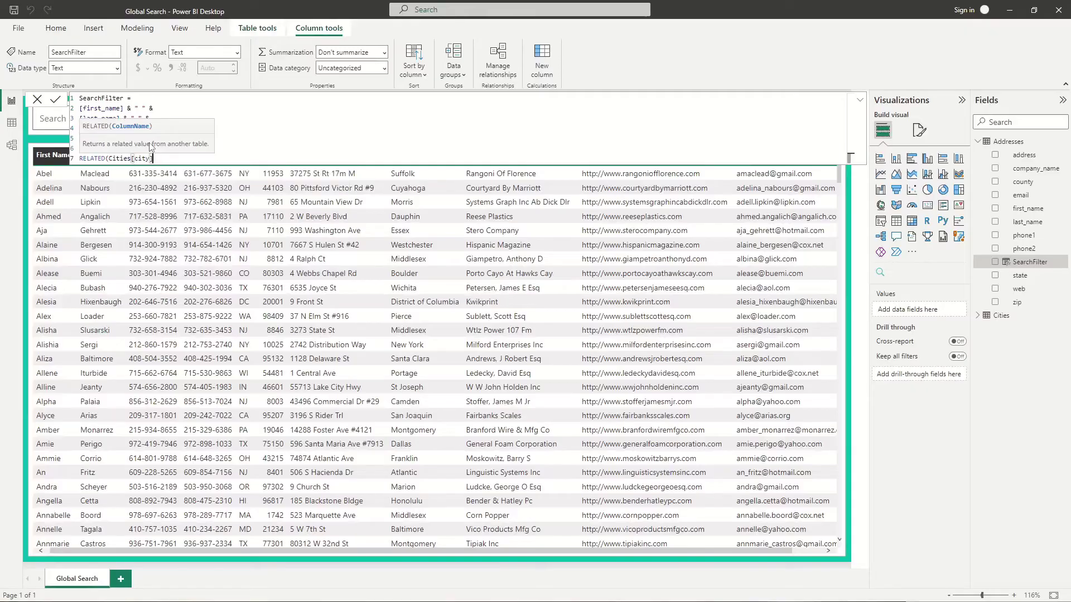
pyautogui.write(')')
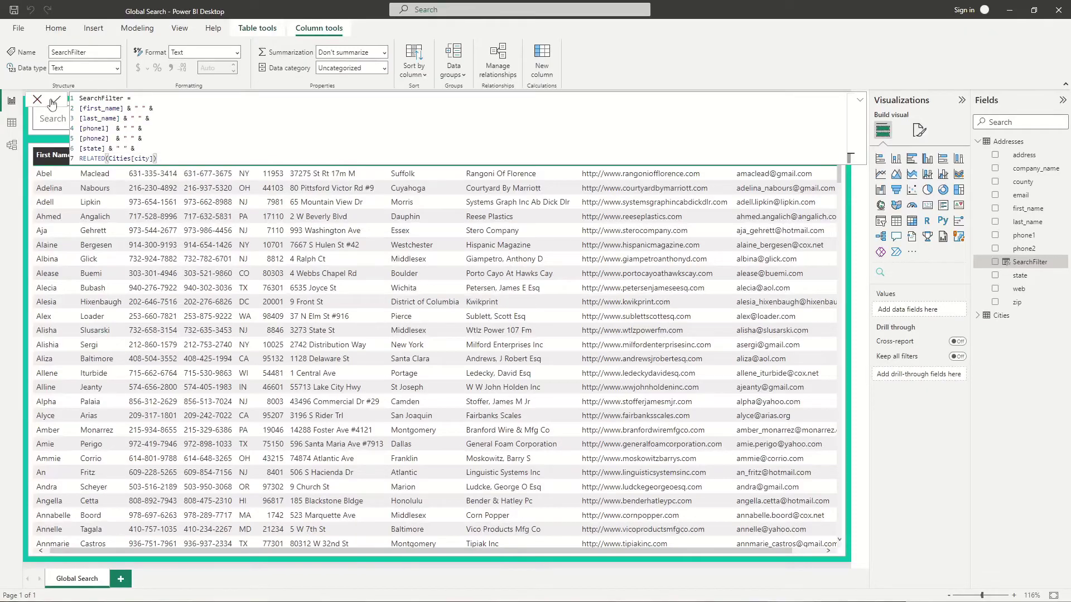
pyautogui.click(52, 102)
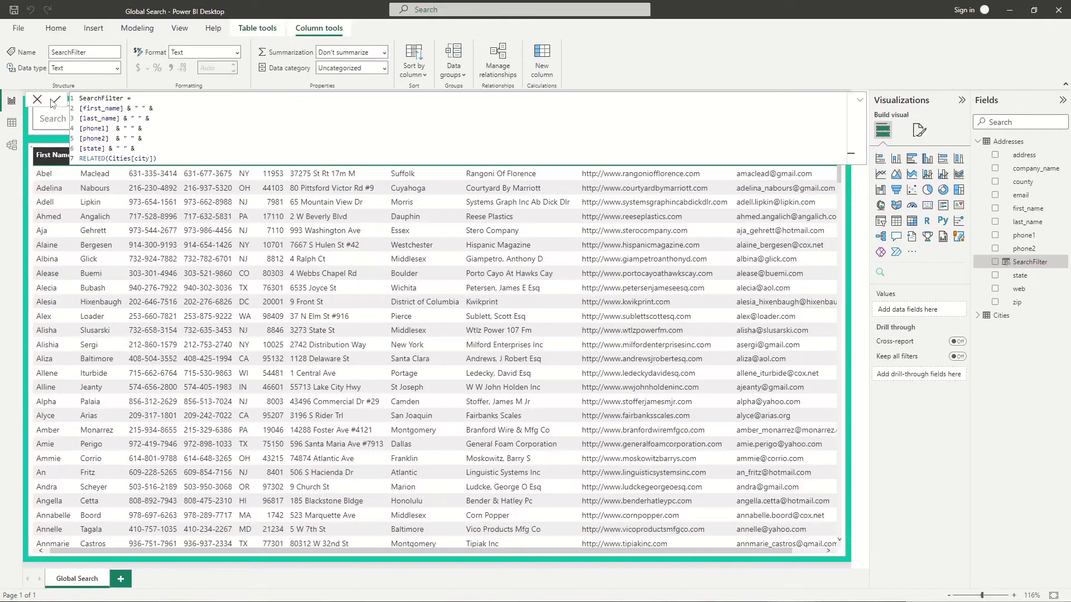
pyautogui.click(10, 124)
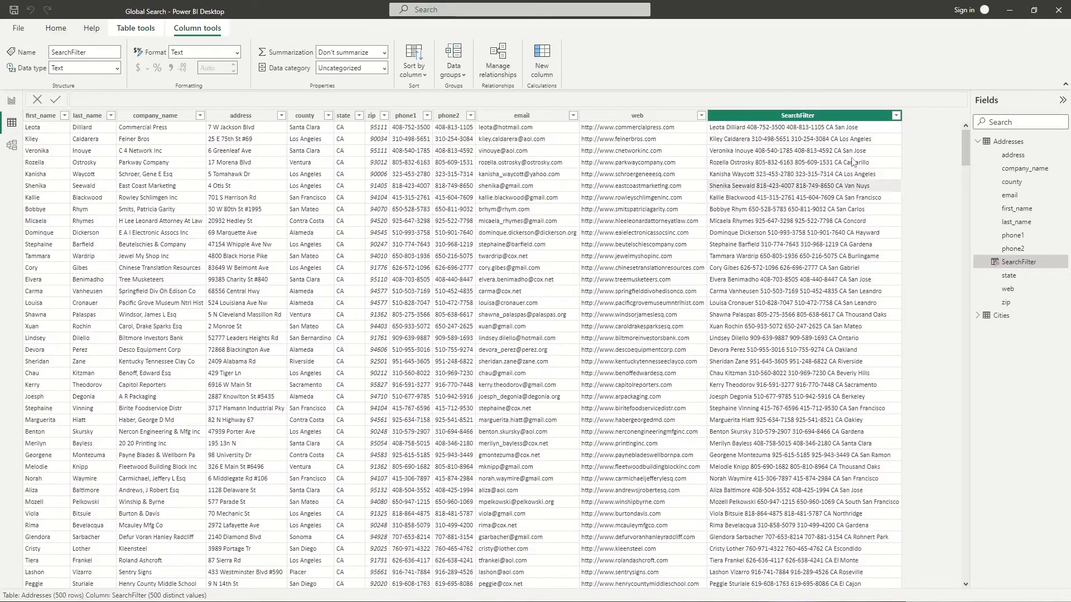
# Search 'San Jose' in the report, briefly adding then removing the Cities city column
pyautogui.click(12, 100)
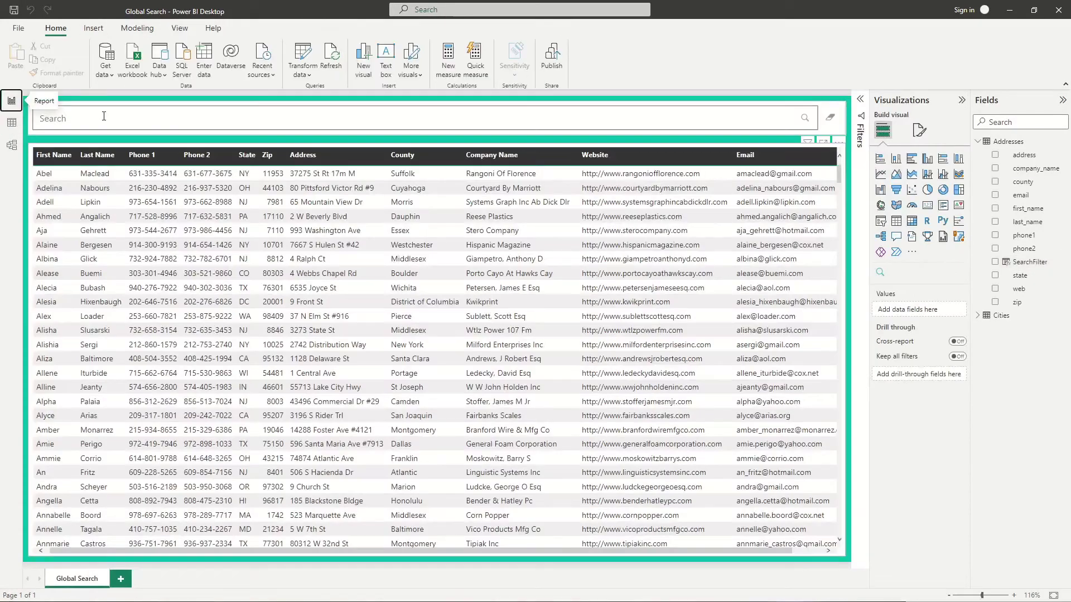
pyautogui.click(104, 118)
pyautogui.write('San Jose')
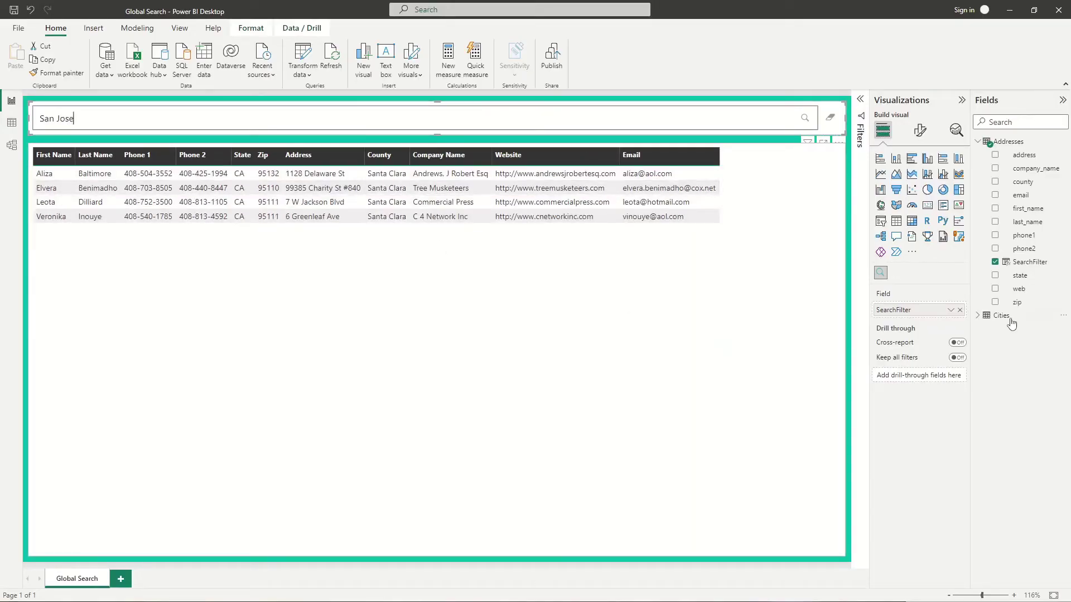
pyautogui.click(979, 316)
pyautogui.click(995, 330)
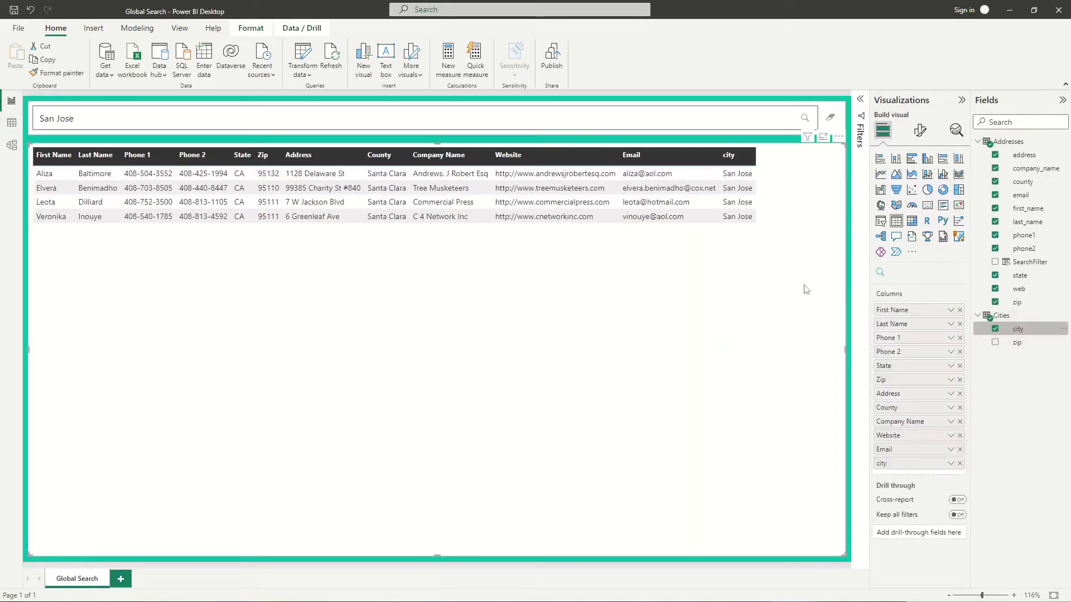
pyautogui.click(995, 329)
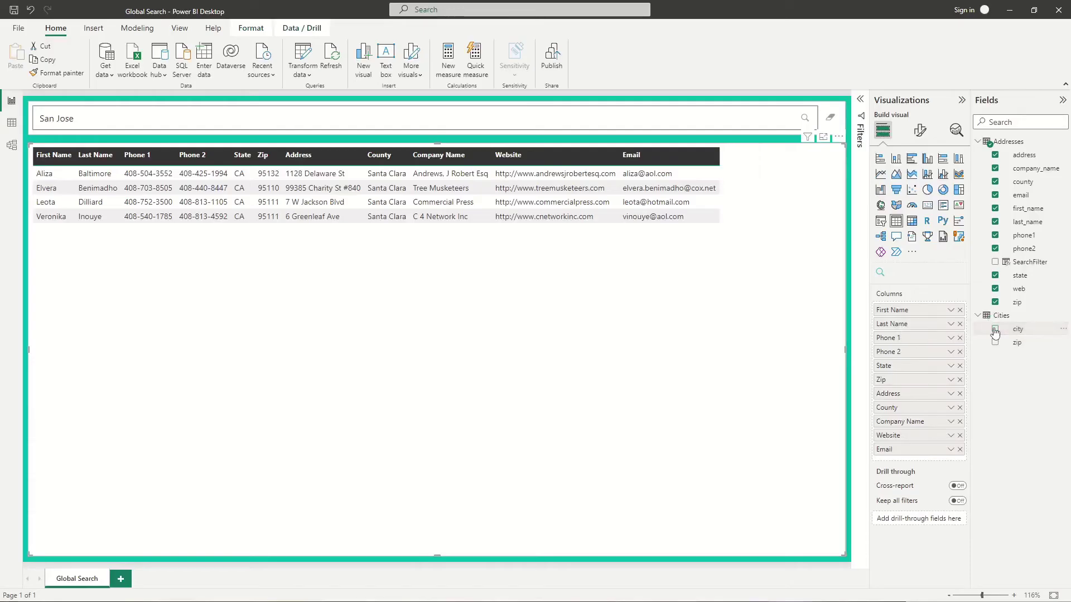
pyautogui.click(1061, 264)
# Hide SearchFilter from report view and erase the search text to show all rows
pyautogui.rightClick(1063, 264)
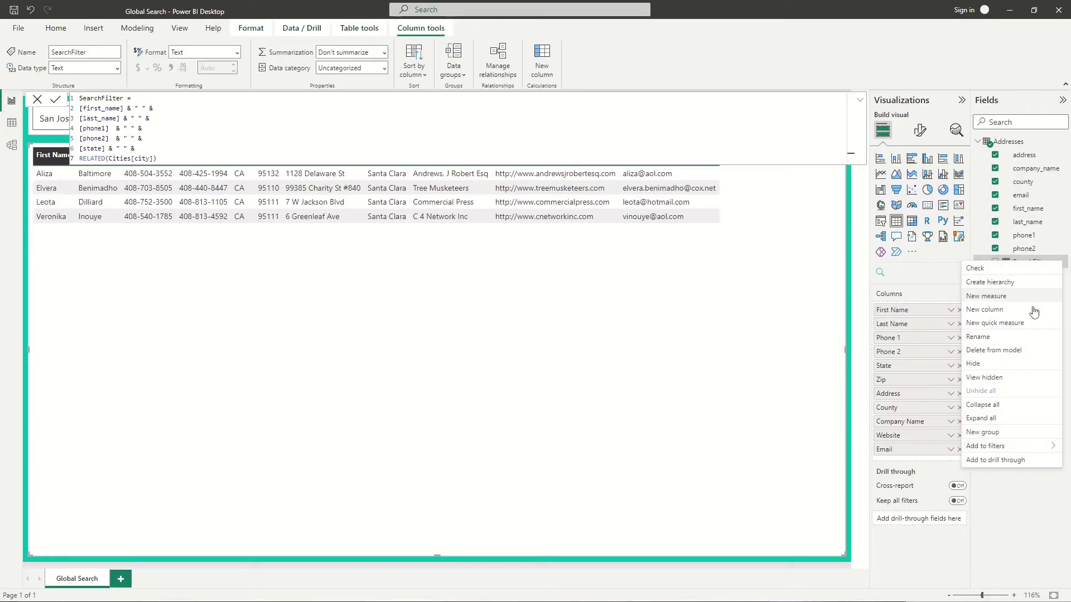
pyautogui.click(1011, 364)
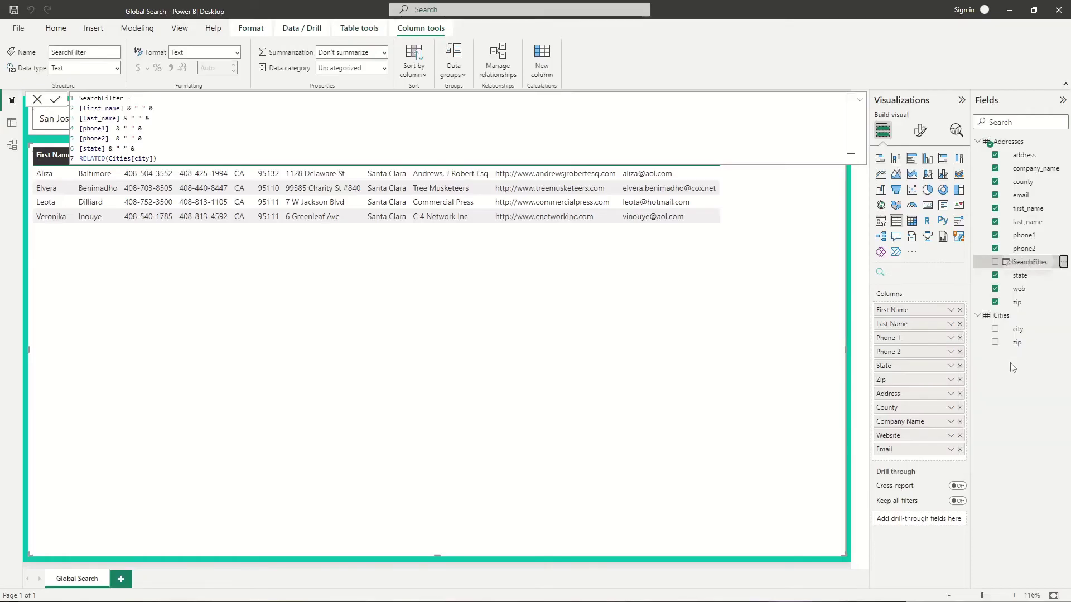
pyautogui.click(853, 552)
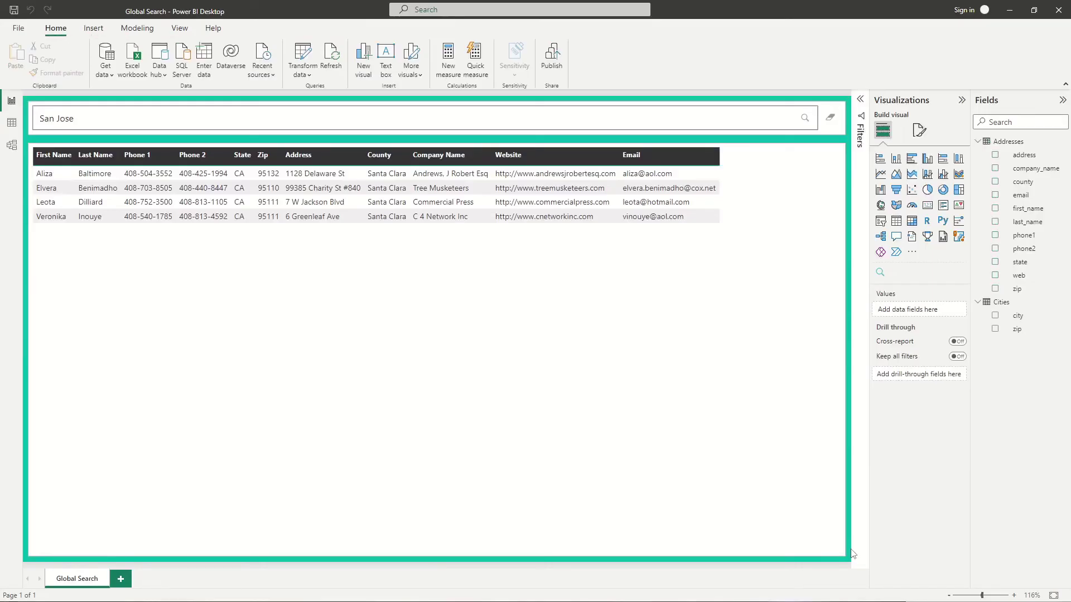
pyautogui.click(829, 122)
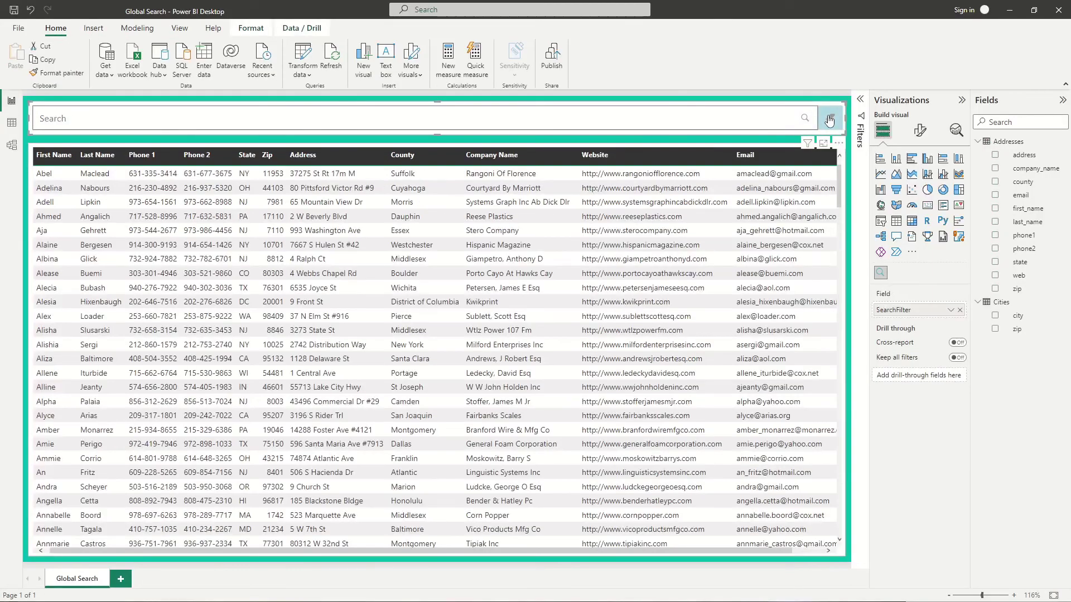
pyautogui.click(852, 156)
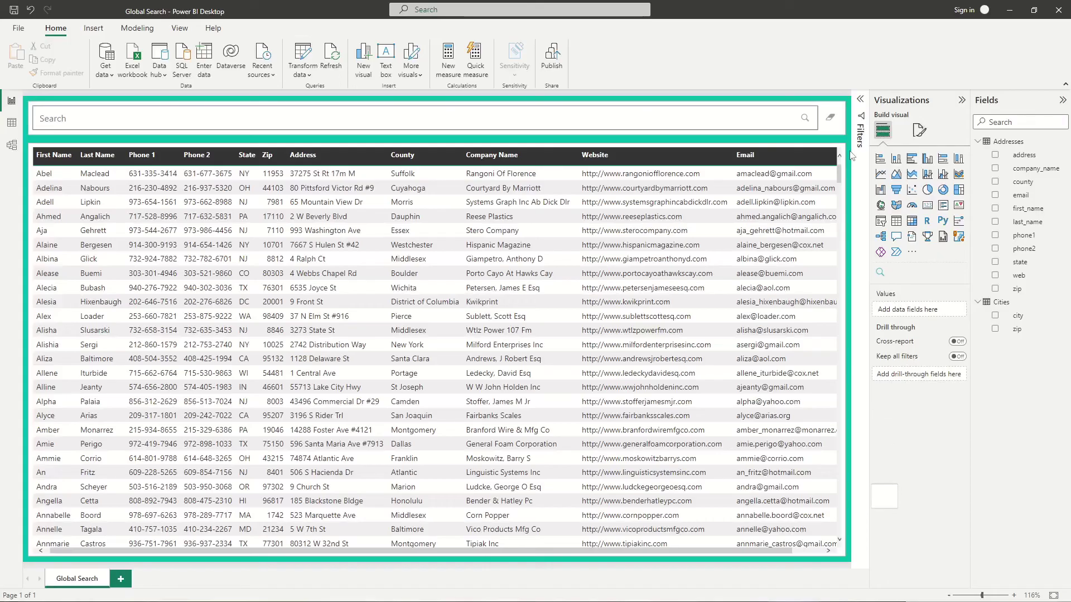